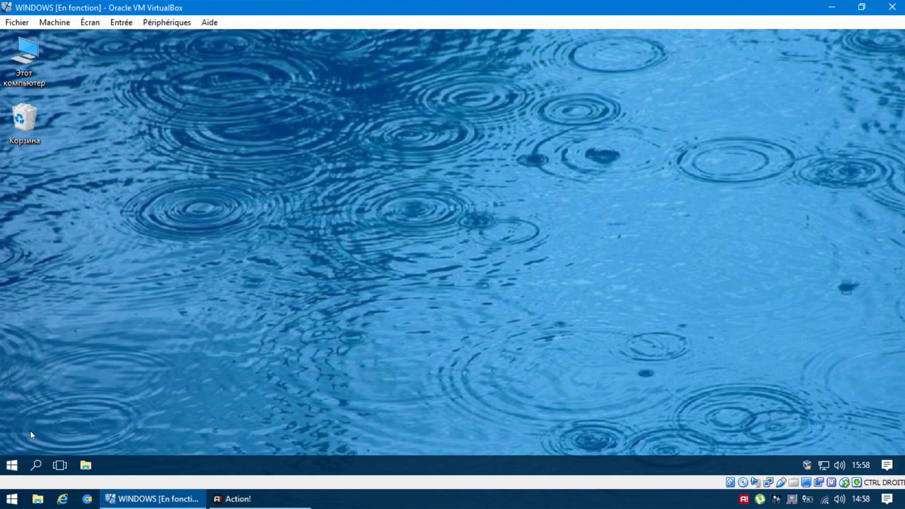
- Open the Windows language preferences from the Control Panel's clock, language and region category
right_click(11, 466)
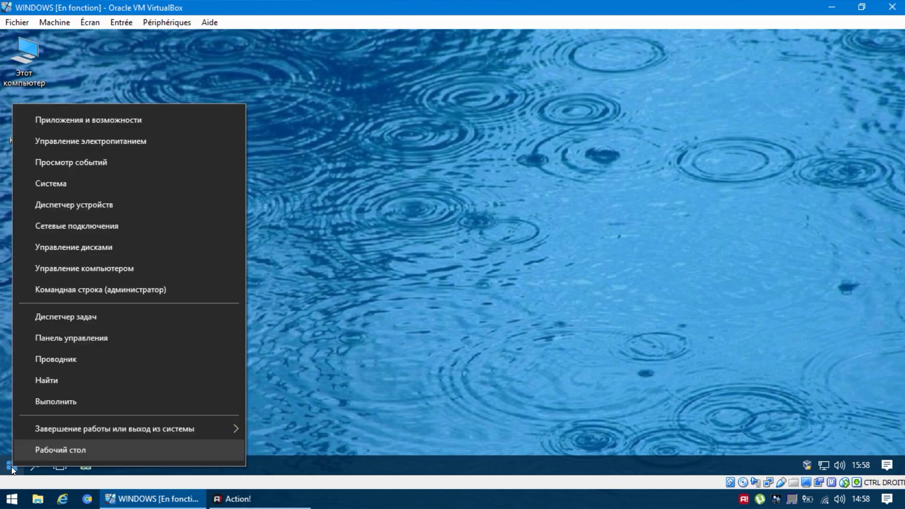
left_click(106, 333)
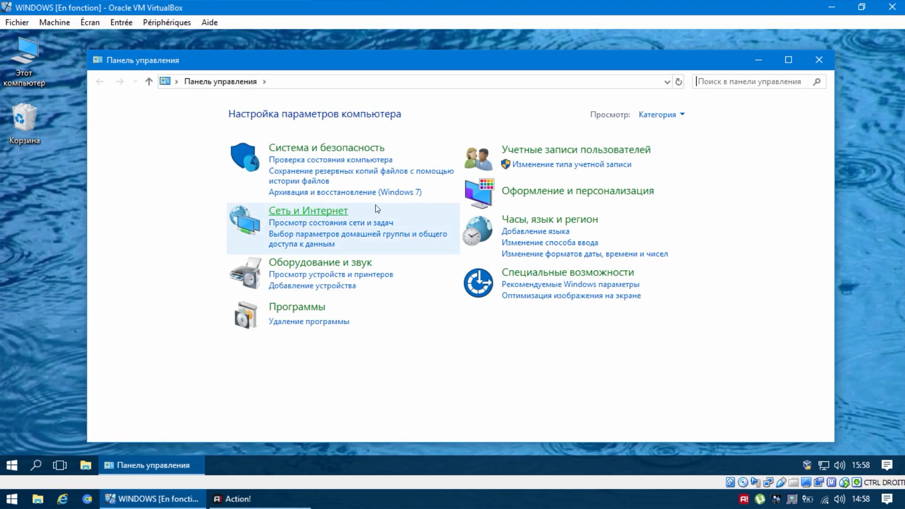
left_click(481, 239)
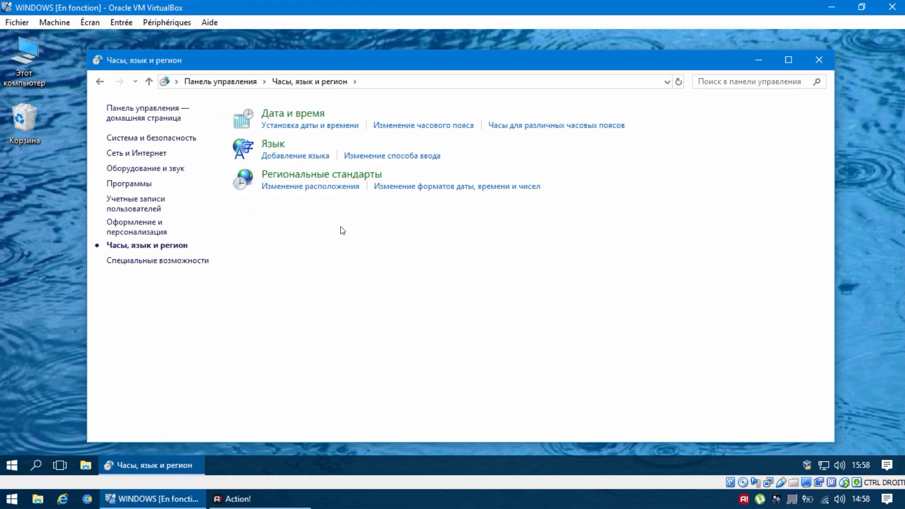
left_click(243, 148)
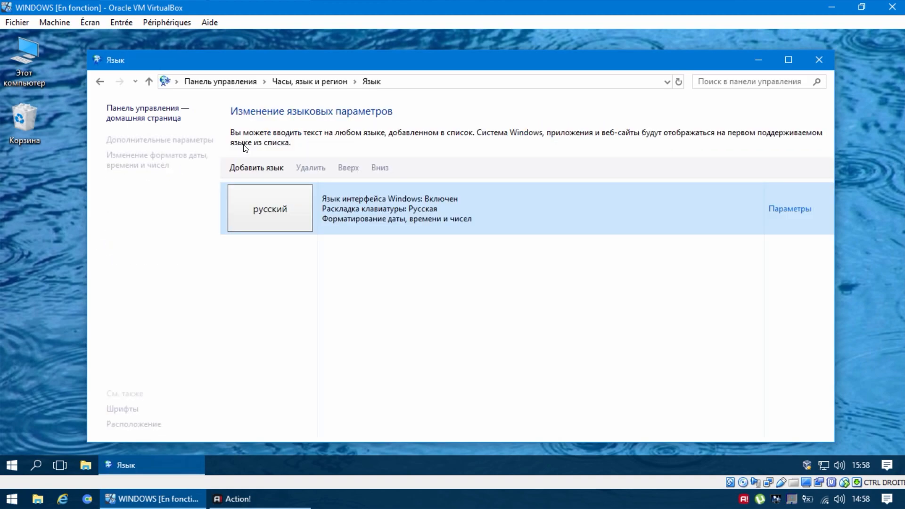
- Add français (France) to the language list and move it above Russian
left_click(263, 171)
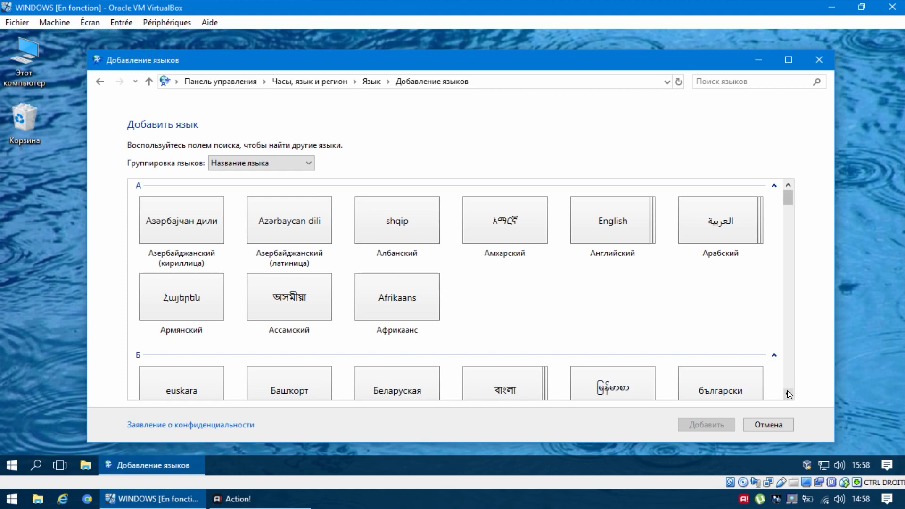
left_click_drag(788, 395, 789, 395)
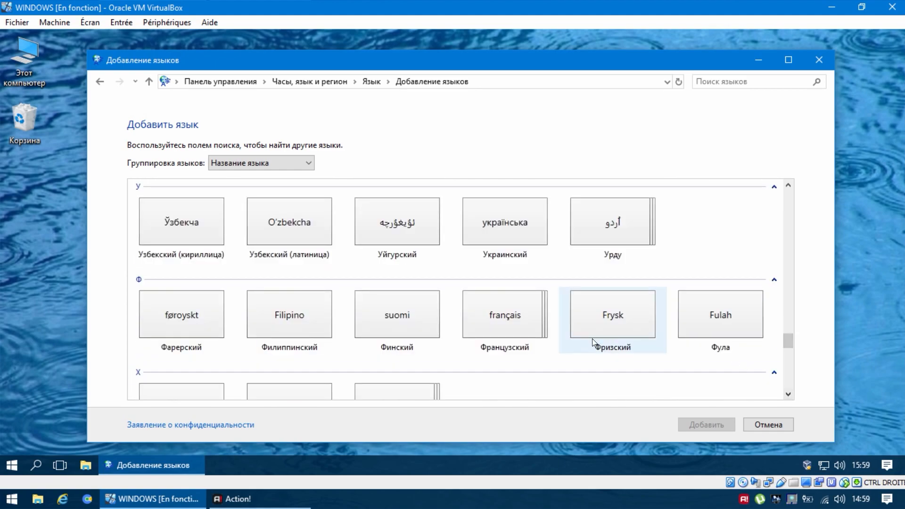
left_click(506, 328)
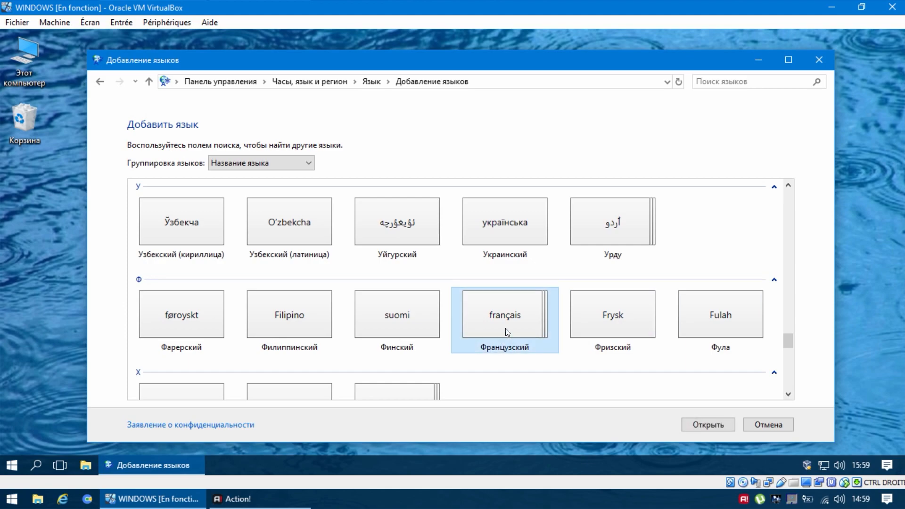
left_click(702, 423)
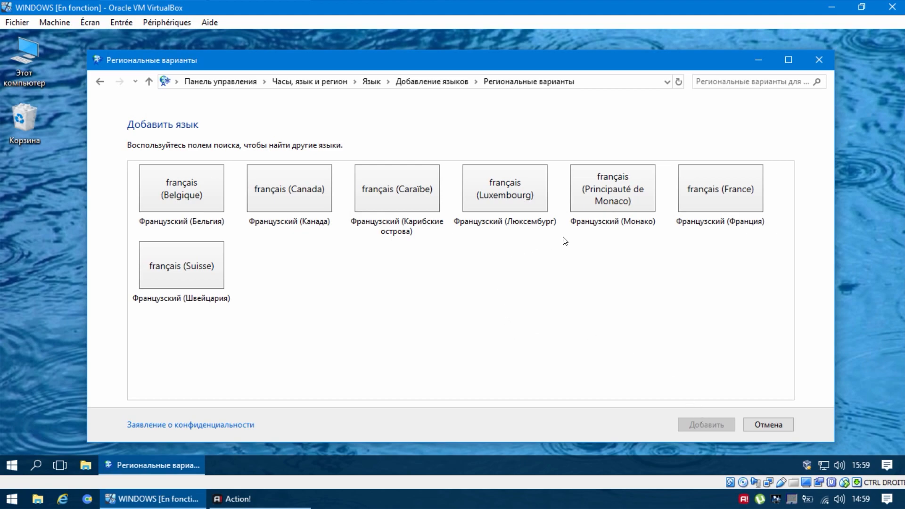
left_click(744, 189)
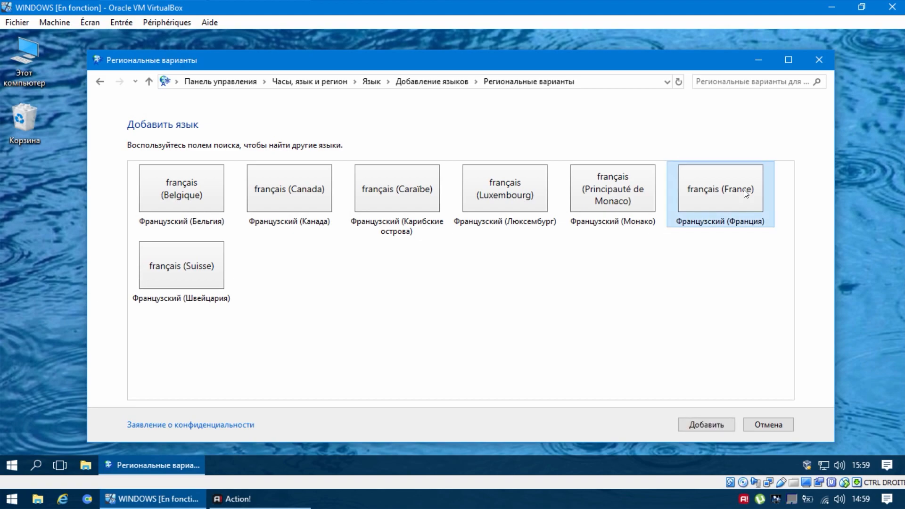
left_click(703, 425)
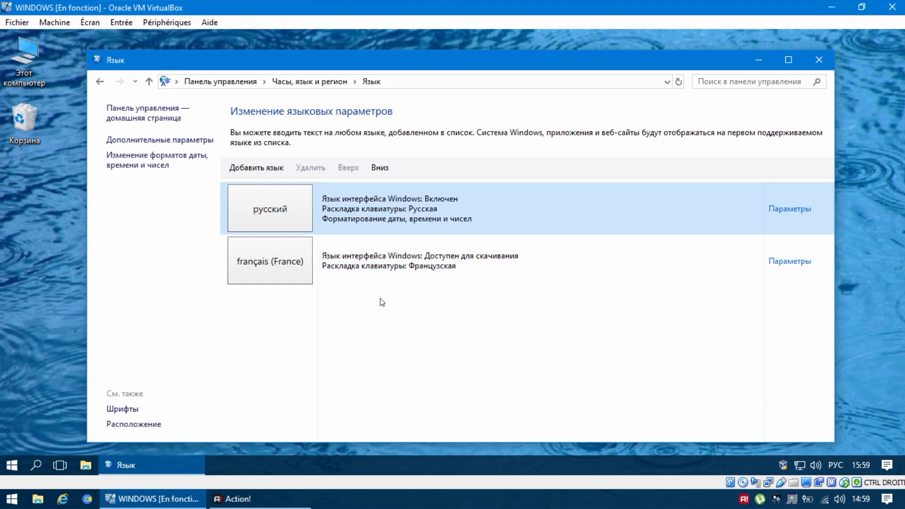
left_click(377, 265)
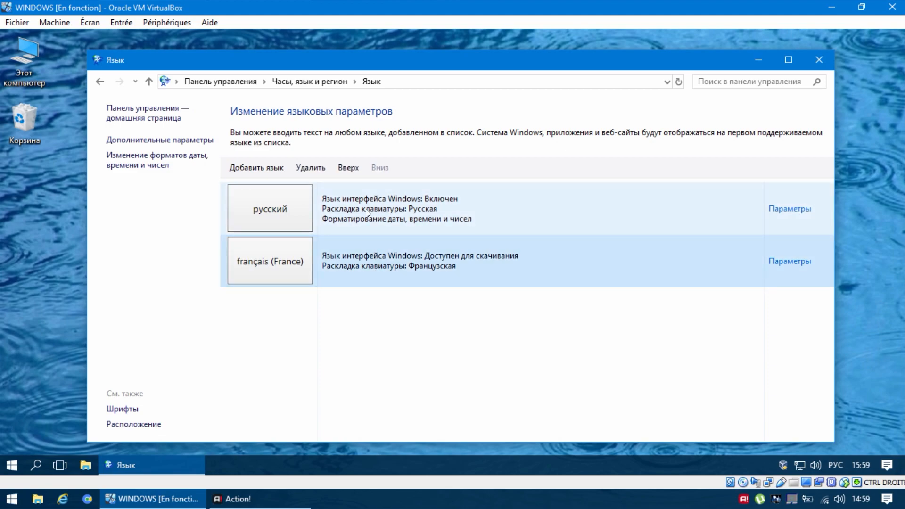
left_click(350, 171)
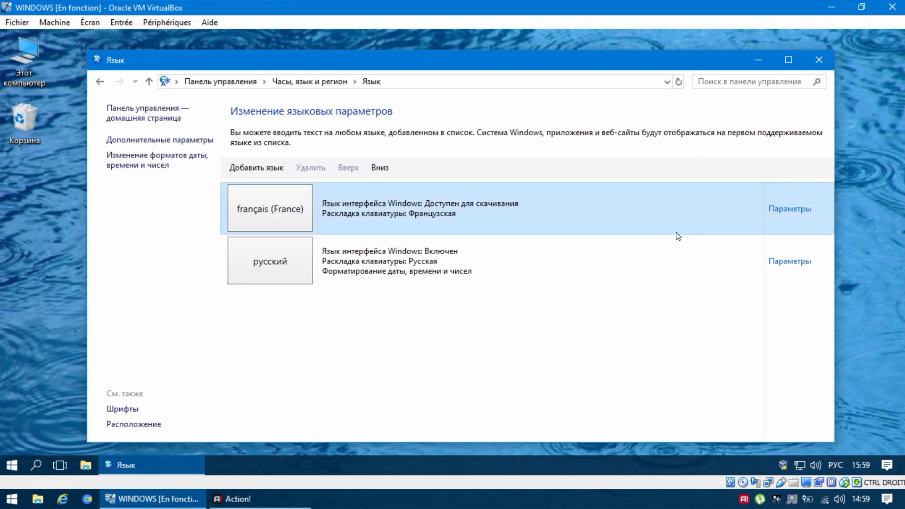
- Download and install the Windows display language pack for French (France), closing the installer when it finishes
left_click(793, 212)
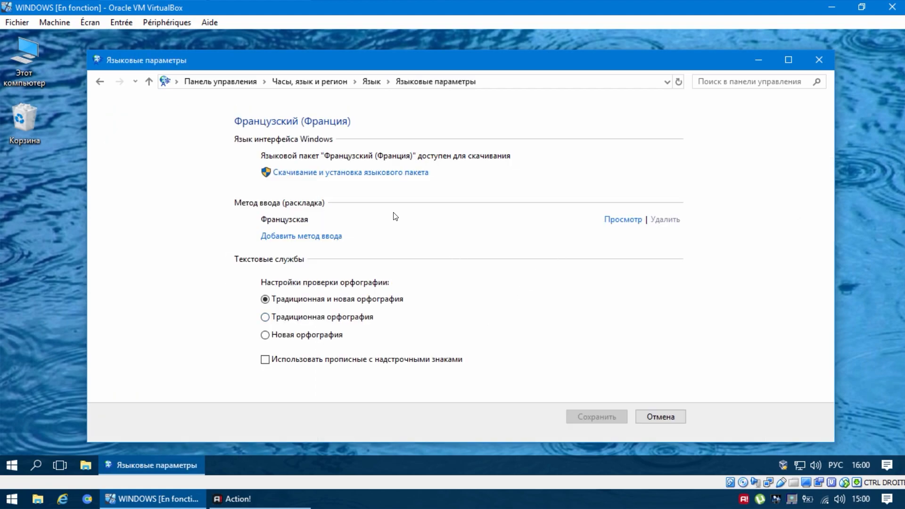
left_click(388, 174)
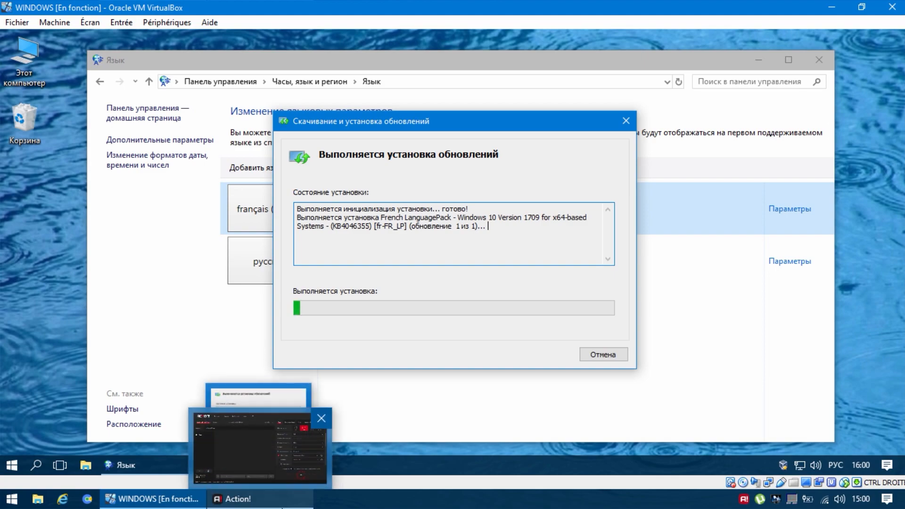
left_click(281, 507)
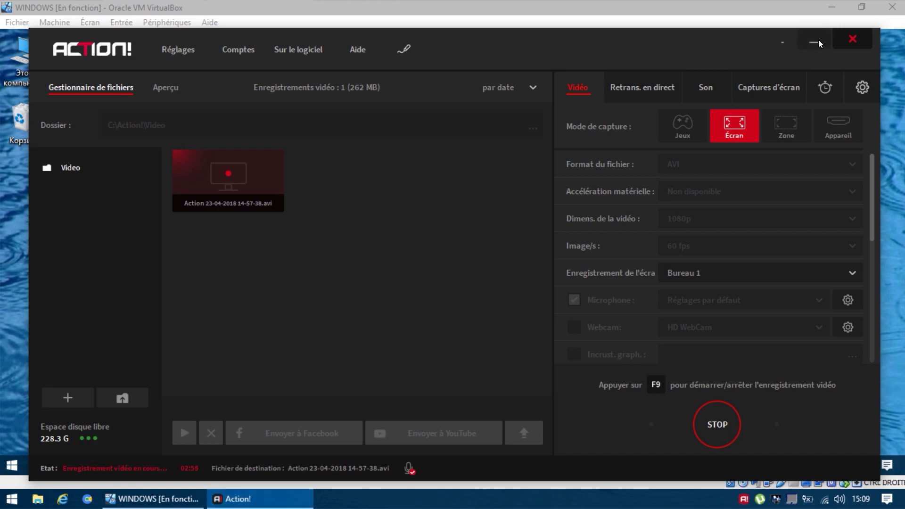
left_click(818, 41)
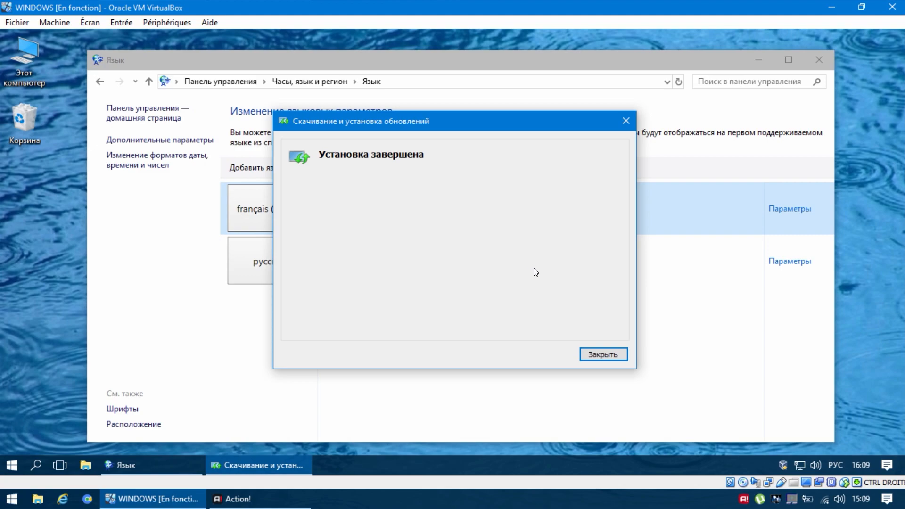
left_click(602, 359)
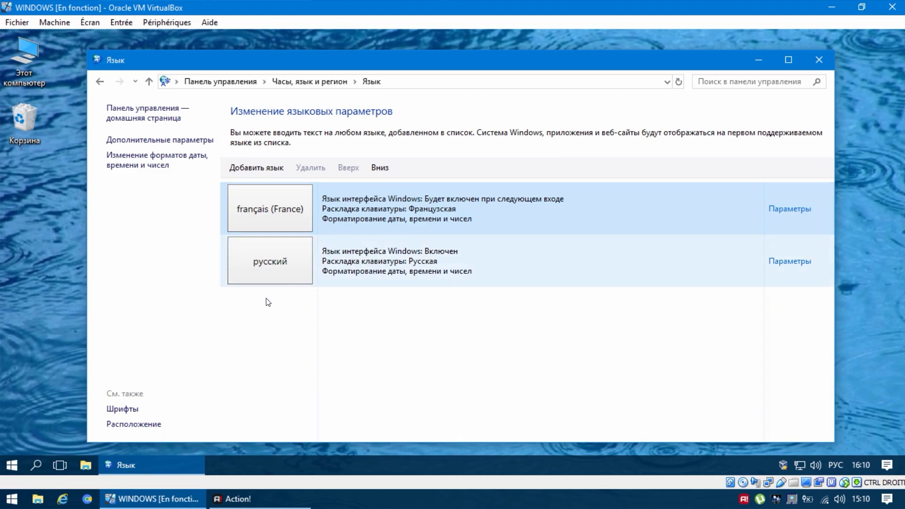
- Restart Windows to apply the new display language
left_click(8, 466)
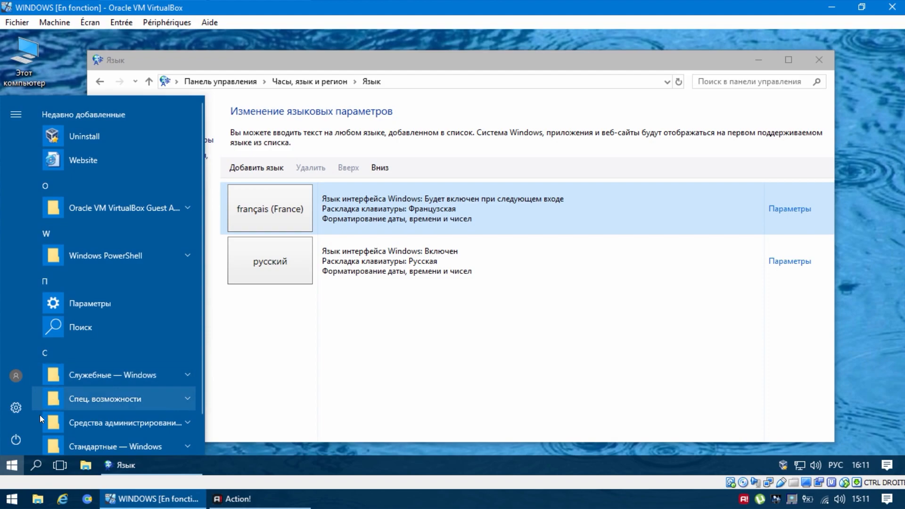
left_click(16, 440)
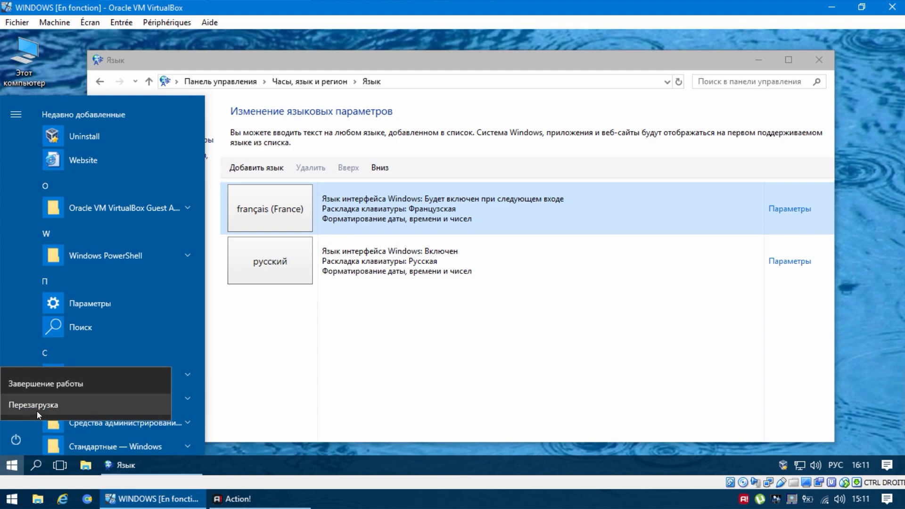
left_click(43, 405)
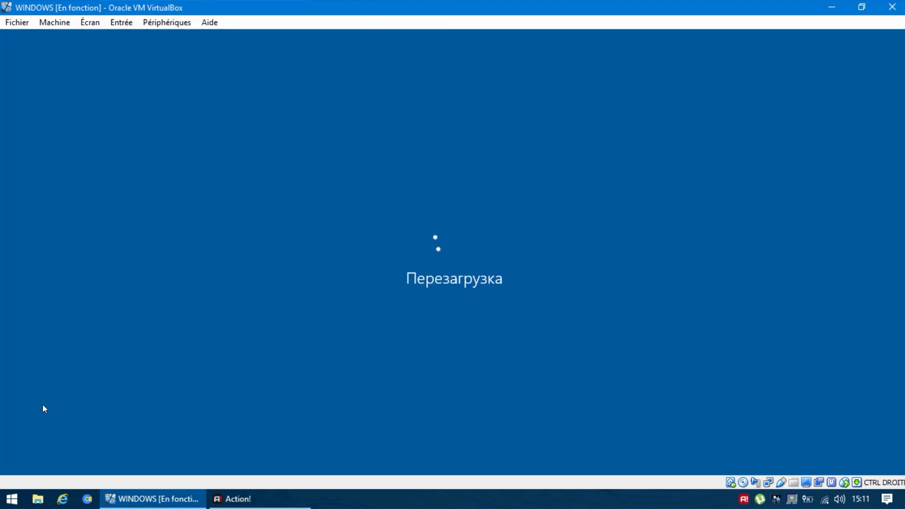
- Check the interface language in the desktop's context menu and the Start menu
left_click(282, 507)
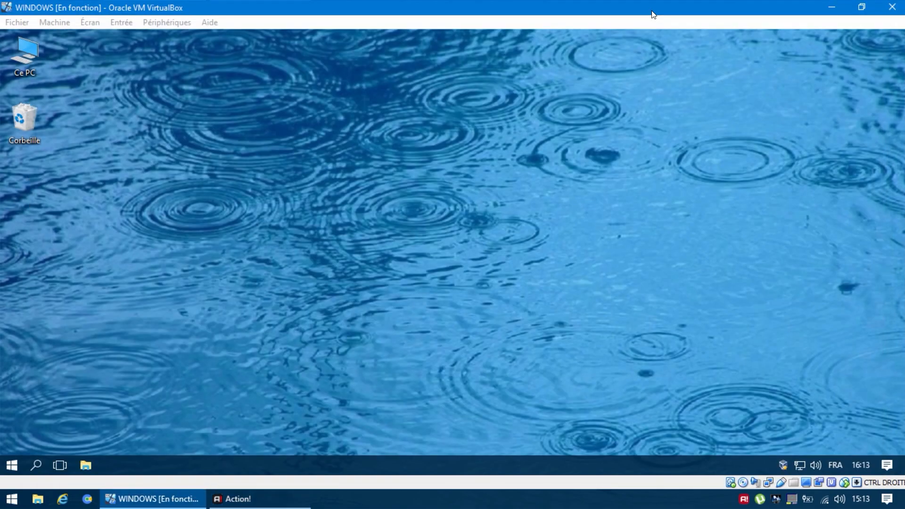
left_click(652, 10)
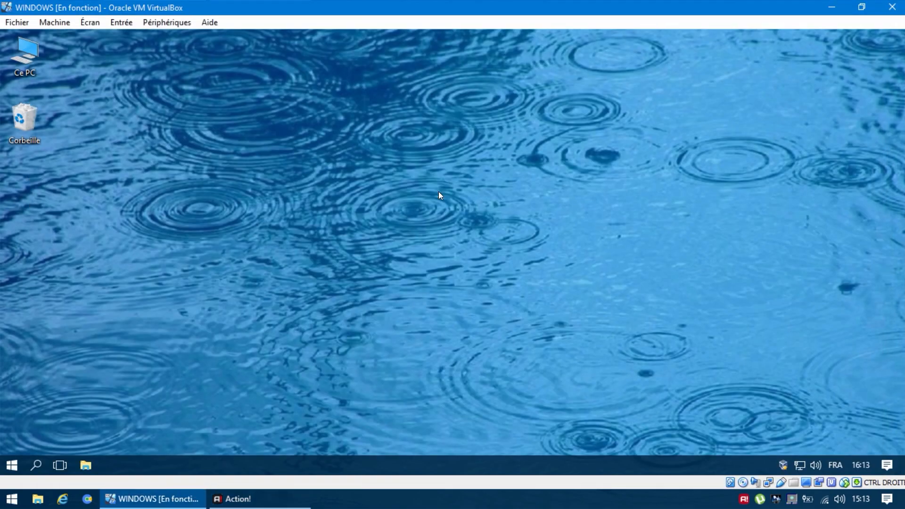
right_click(156, 361)
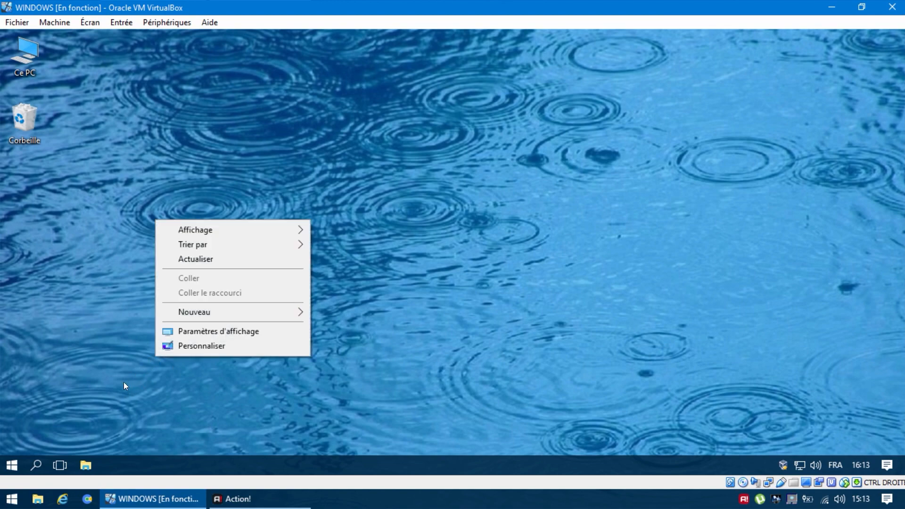
left_click(112, 388)
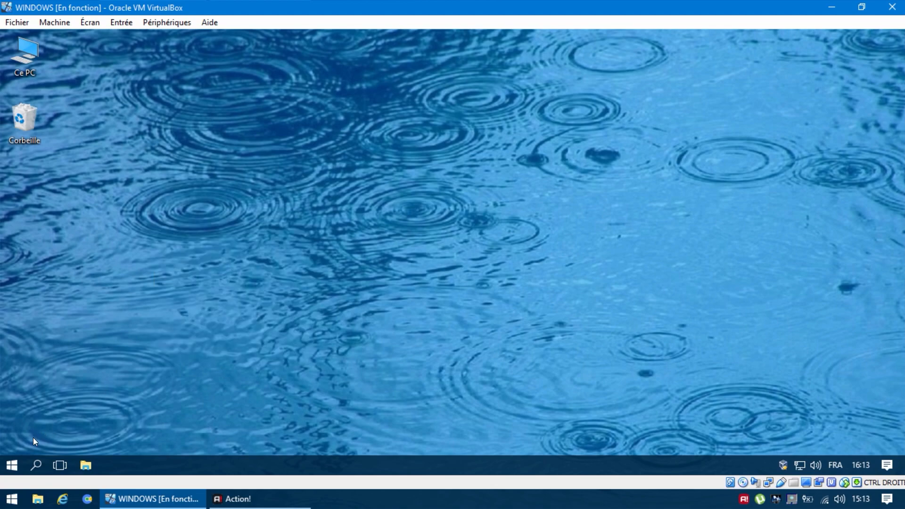
left_click(12, 466)
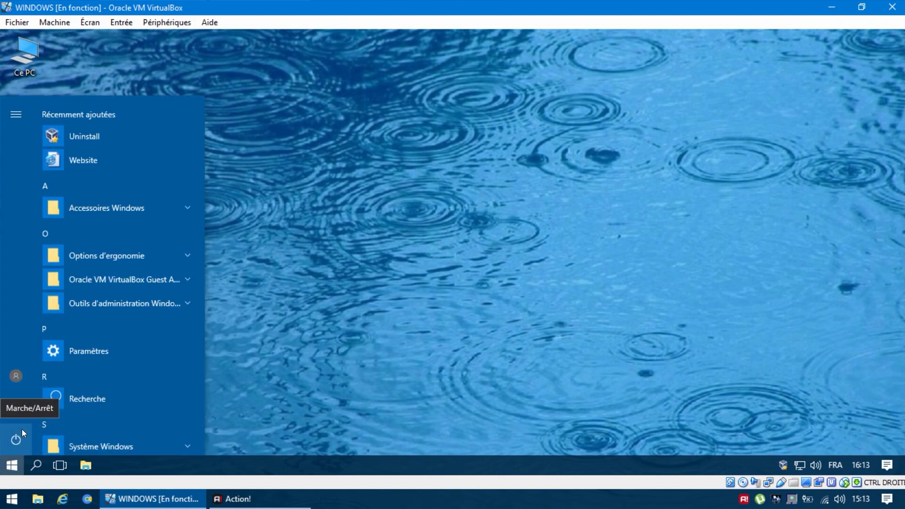
left_click(299, 330)
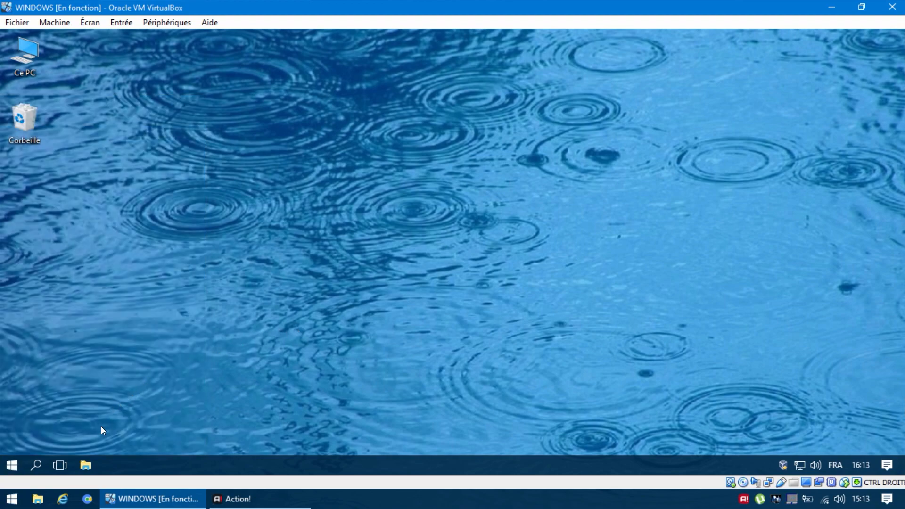
- Reopen the Control Panel's language preferences in the restarted system
right_click(14, 471)
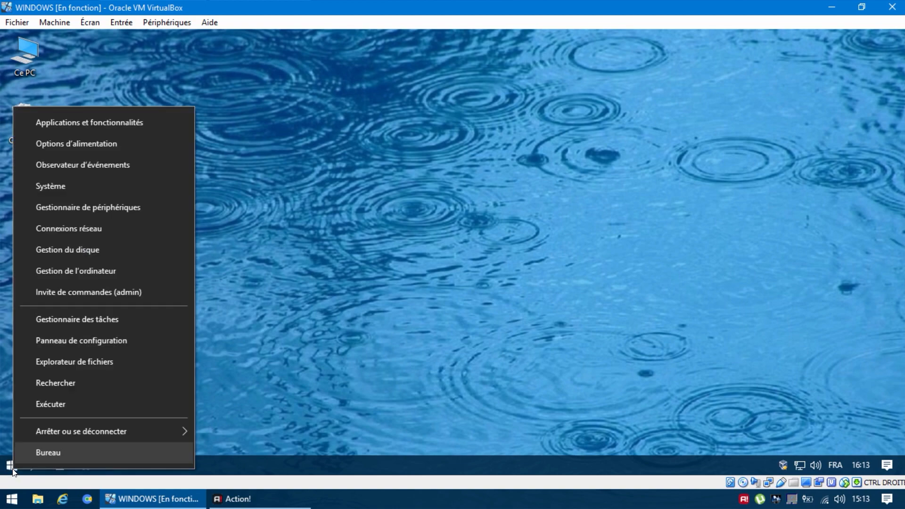
left_click(144, 348)
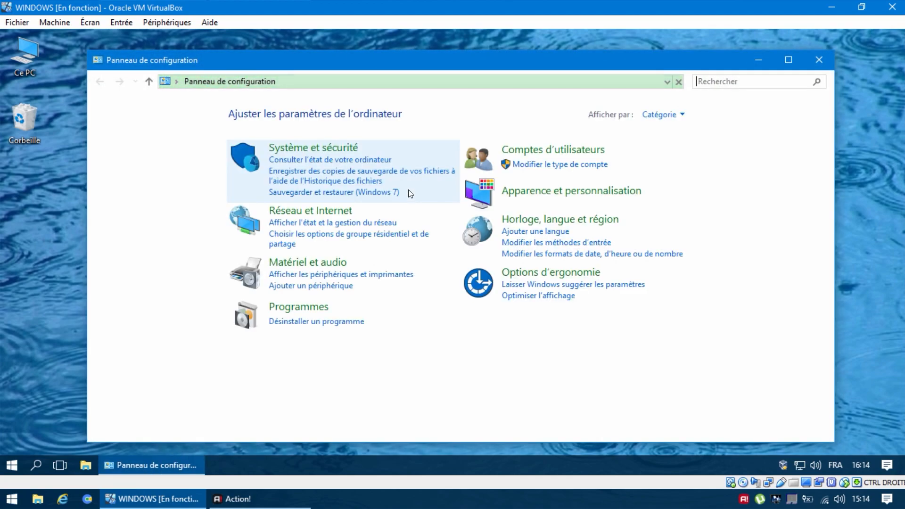
left_click(492, 242)
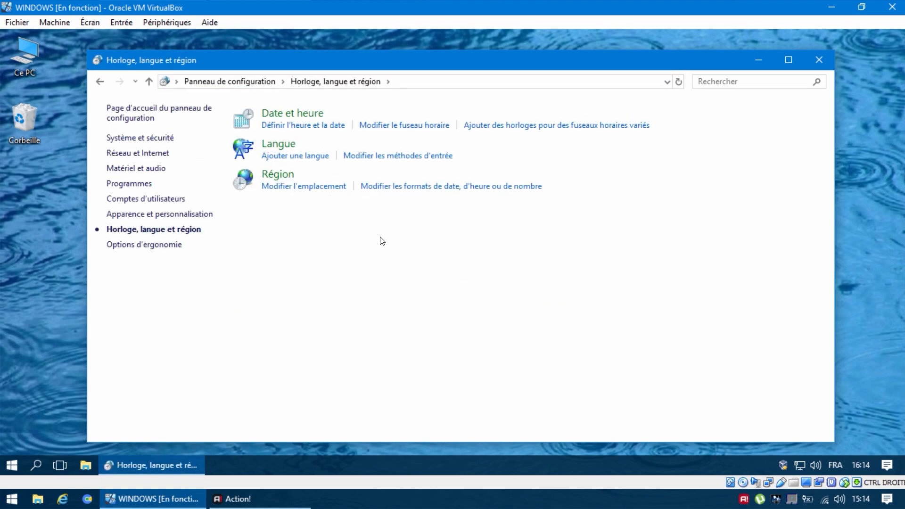
left_click(242, 152)
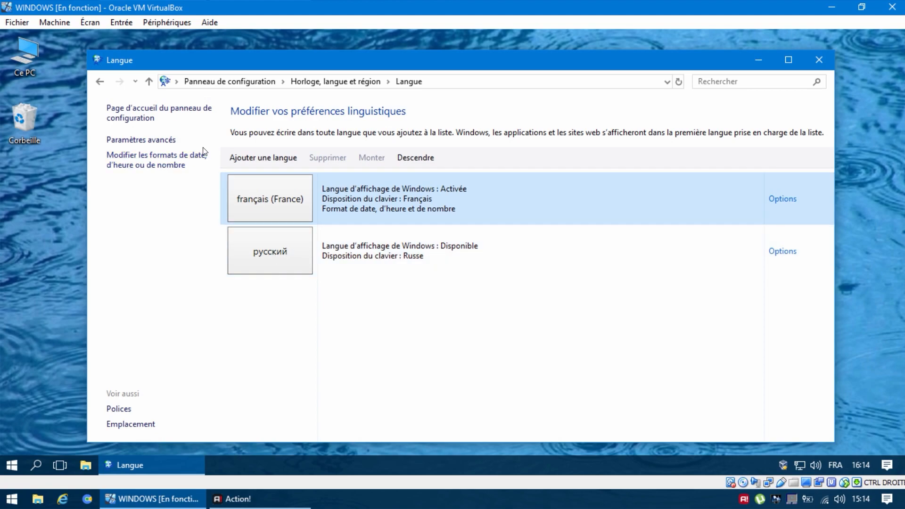
- From the advanced language settings, open the administrative region options and keep Français (France) as the system locale for non-Unicode programs
left_click(166, 141)
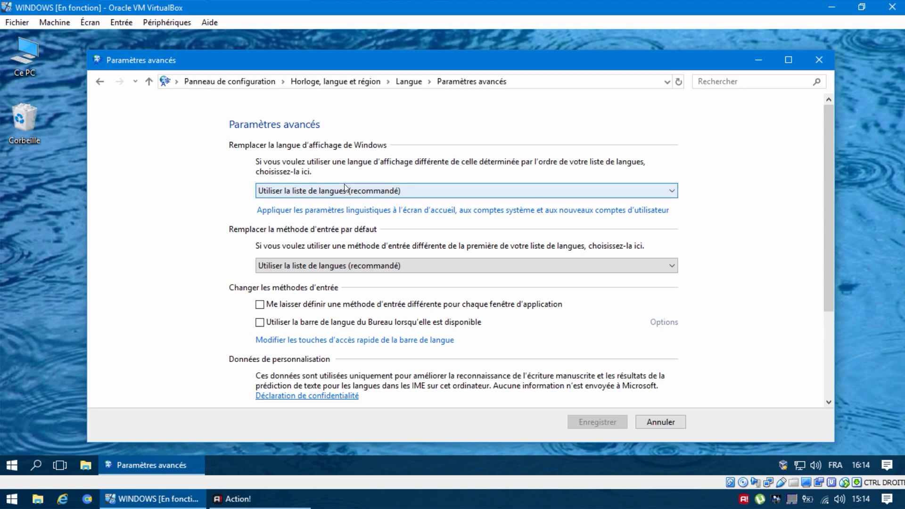
left_click(345, 210)
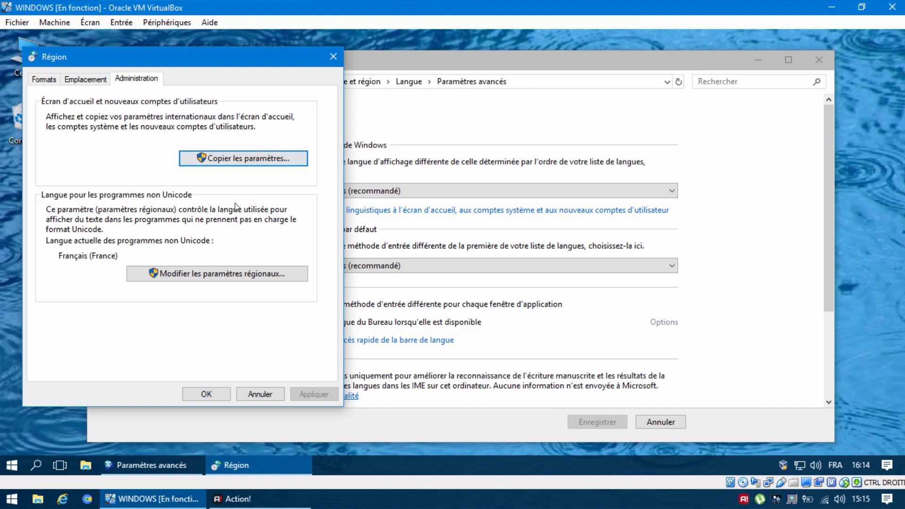
left_click(228, 281)
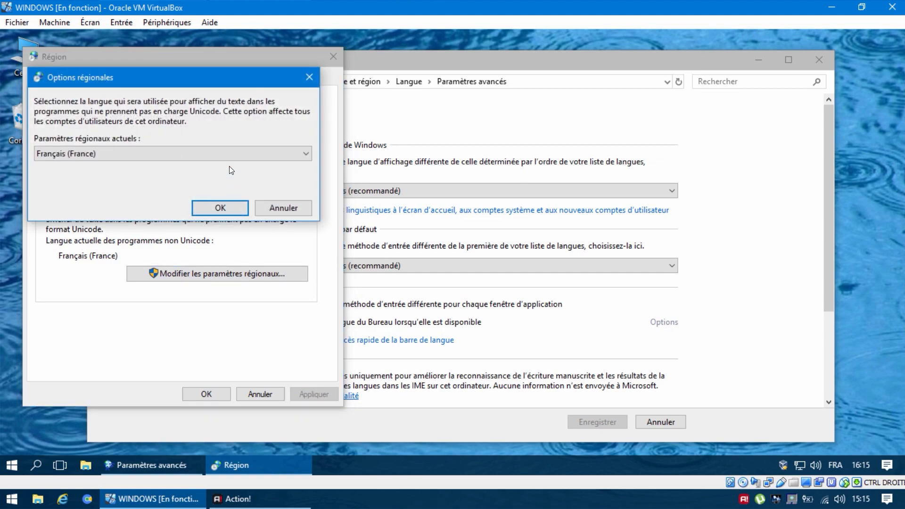
left_click(230, 154)
left_click(230, 154)
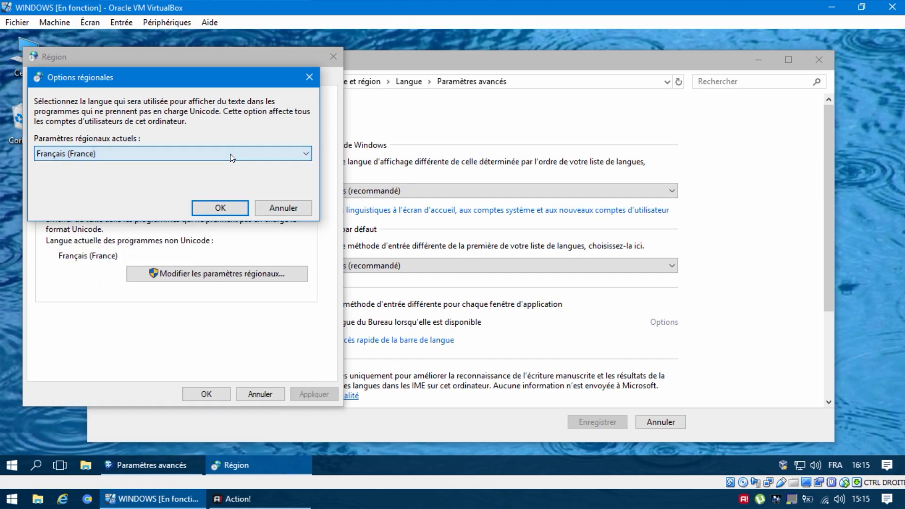
left_click(225, 206)
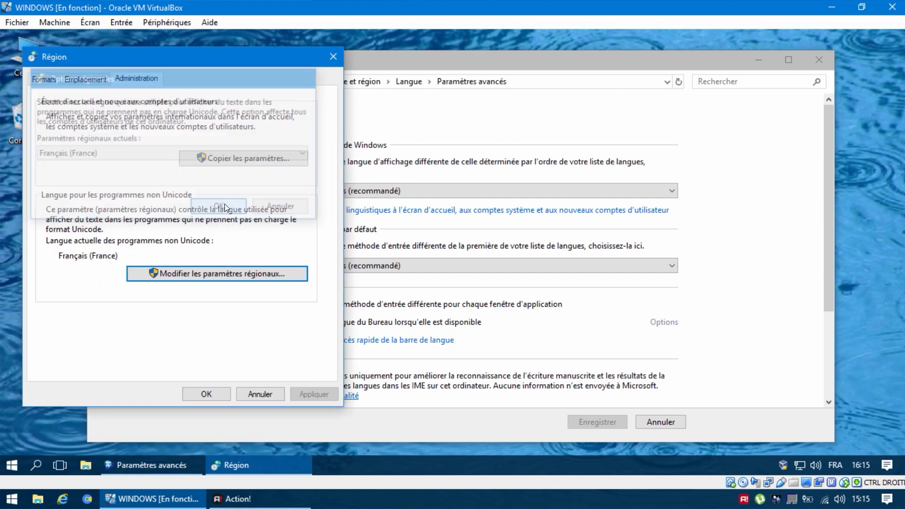
- Copy the current French settings to the welcome screen, system accounts and new user accounts, and restart Windows to apply them
left_click(226, 160)
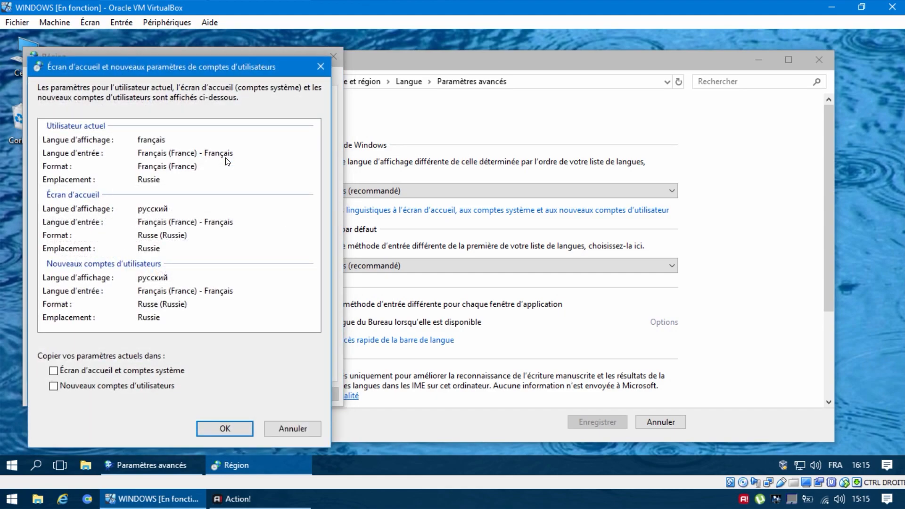
left_click(139, 375)
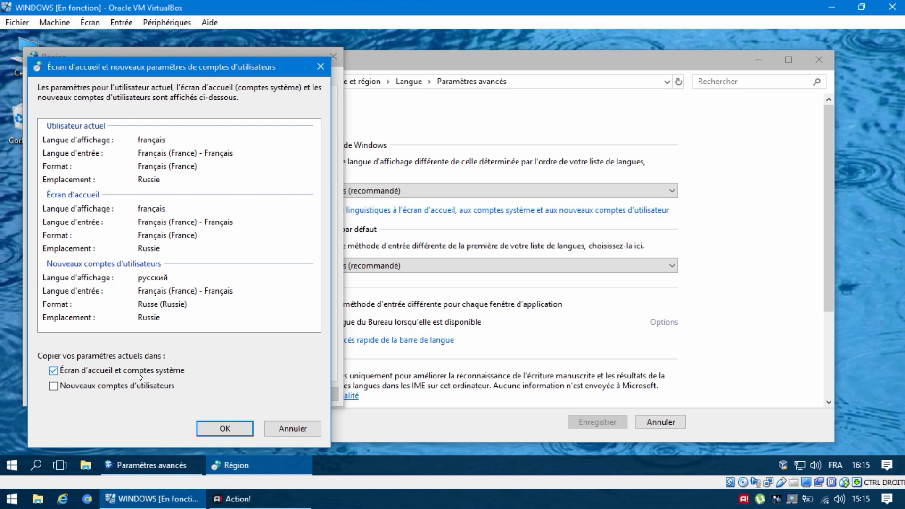
left_click(132, 385)
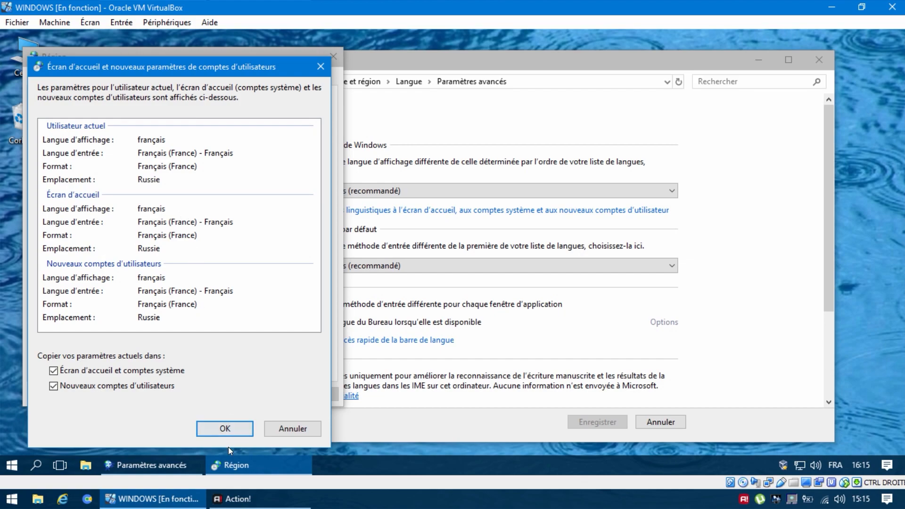
left_click(236, 428)
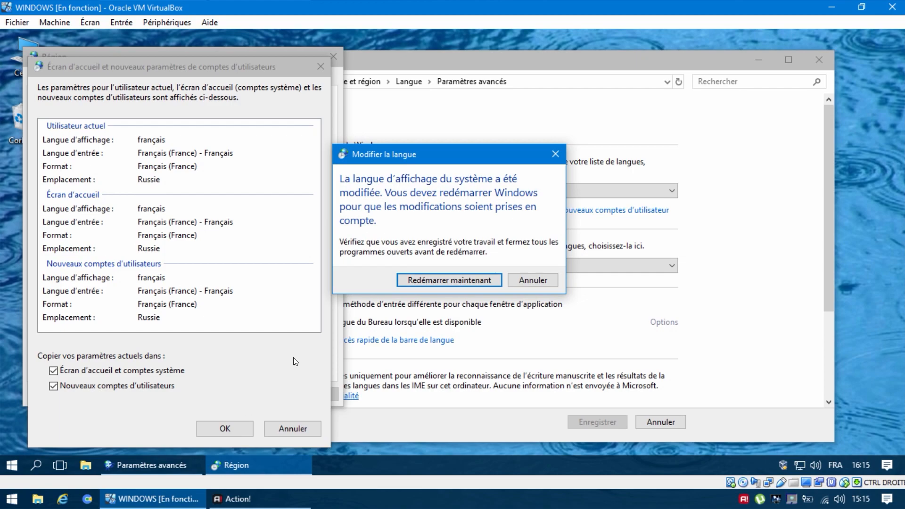
left_click(415, 282)
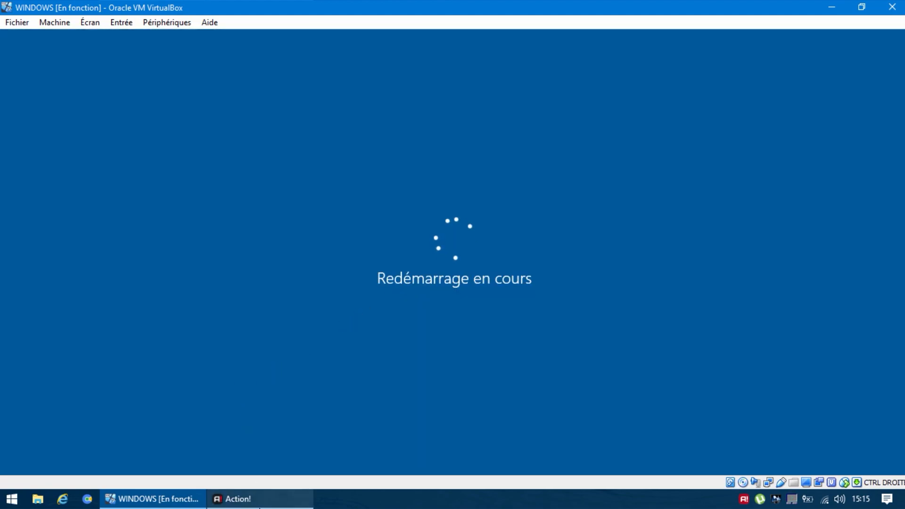
left_click(260, 503)
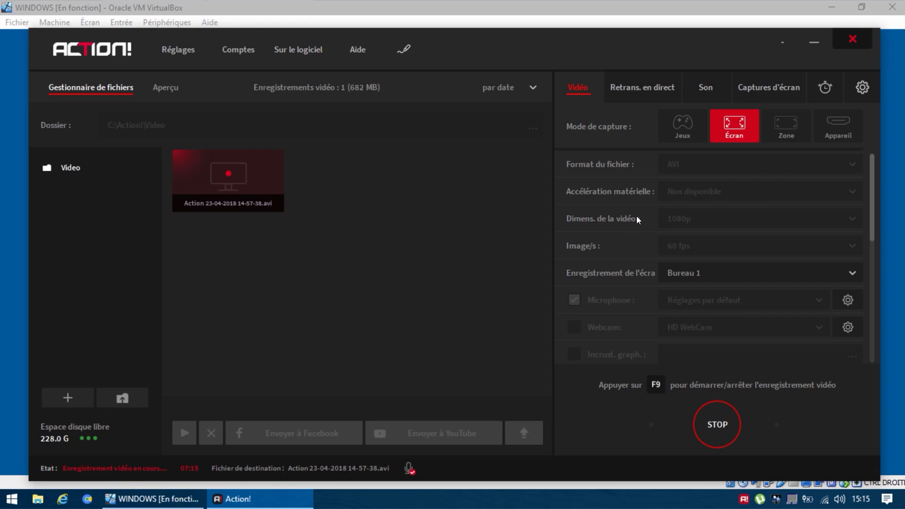
left_click(817, 43)
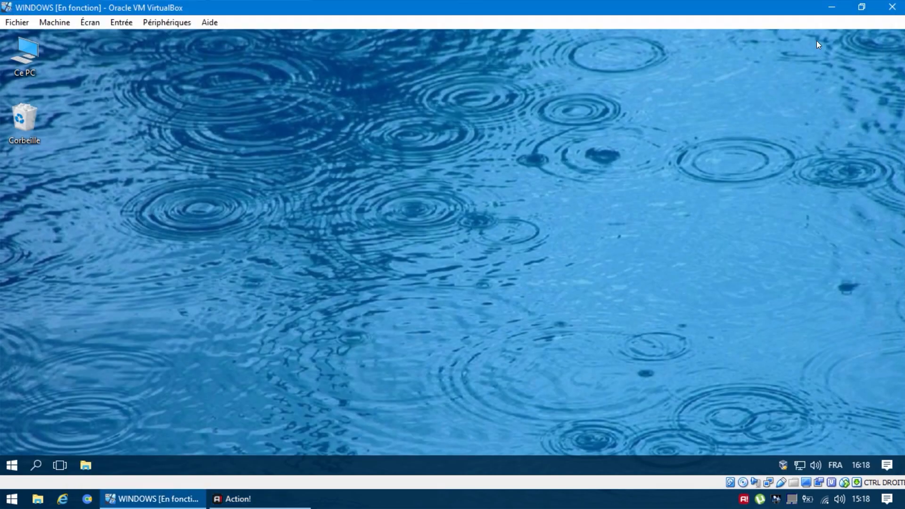
- Refresh the desktop and open the Langue preferences under Horloge, langue et région in the Control Panel
right_click(619, 179)
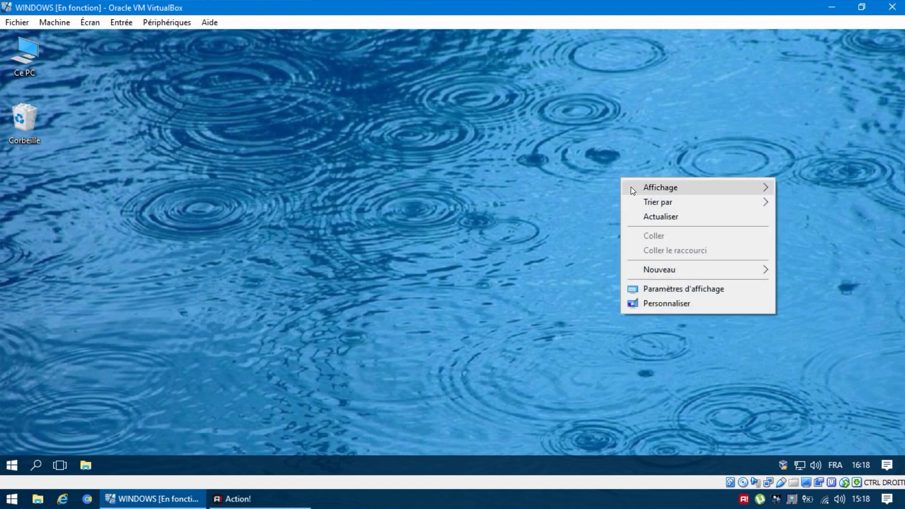
left_click(649, 215)
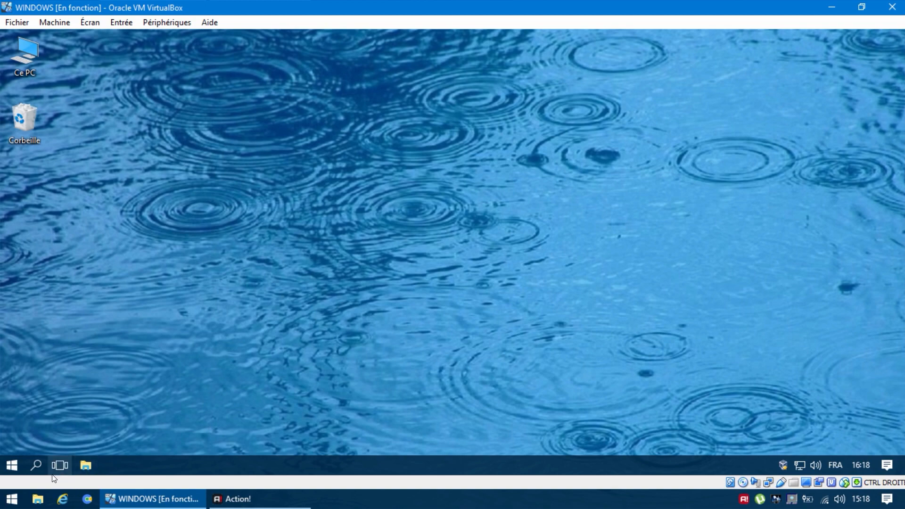
right_click(11, 465)
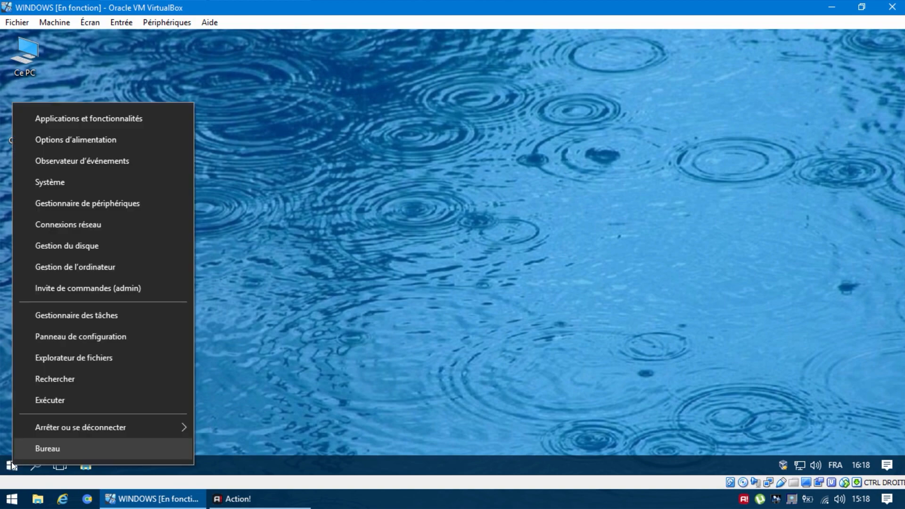
left_click(119, 344)
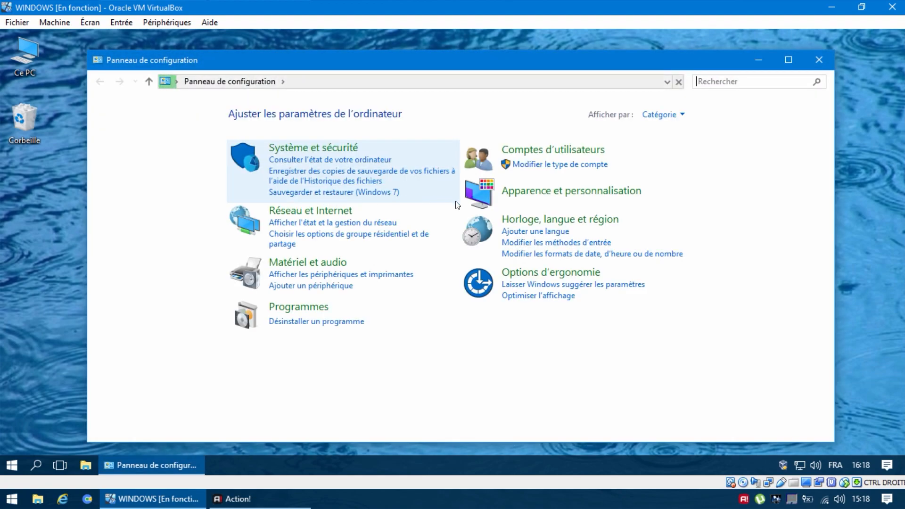
left_click(476, 233)
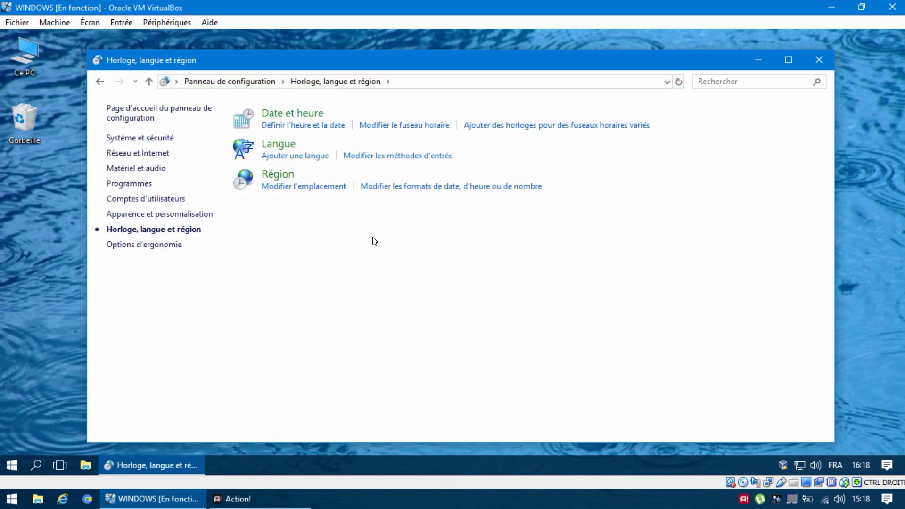
left_click(240, 149)
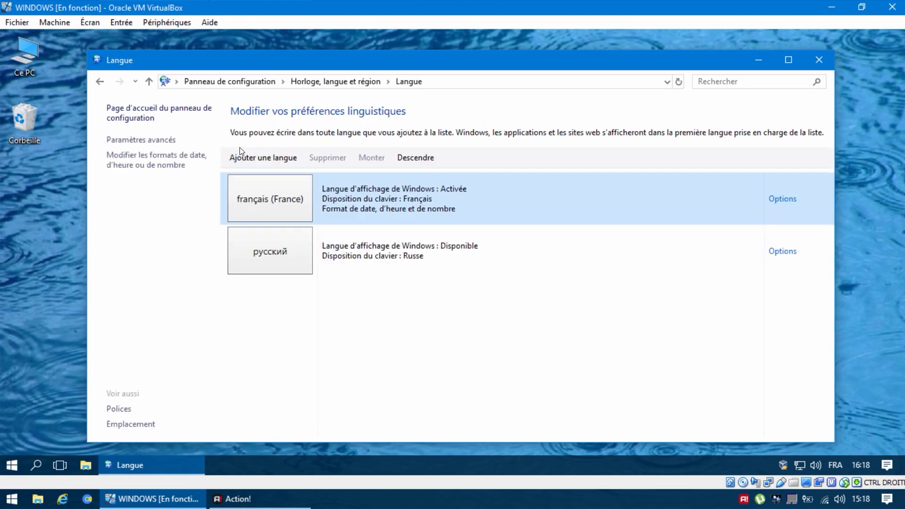
- Remove русский from the language list, keeping only français (France), and close the language preferences
left_click(337, 256)
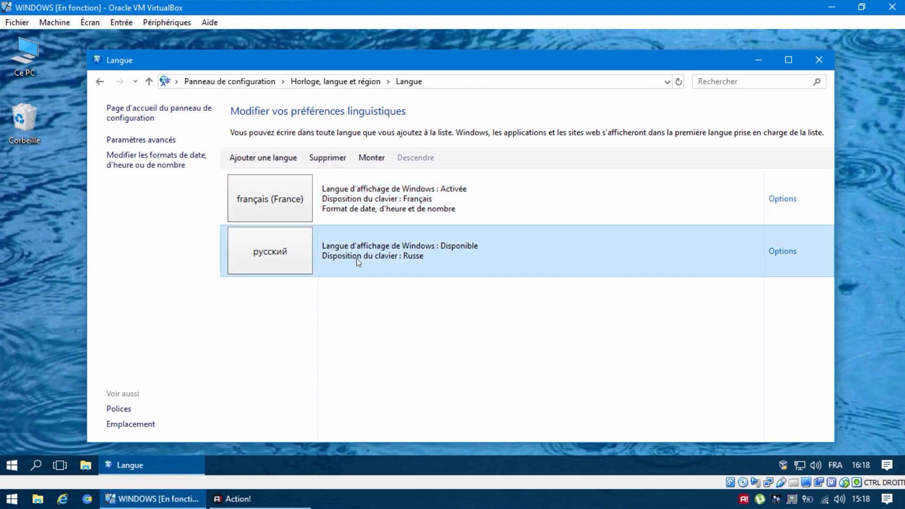
left_click(320, 193)
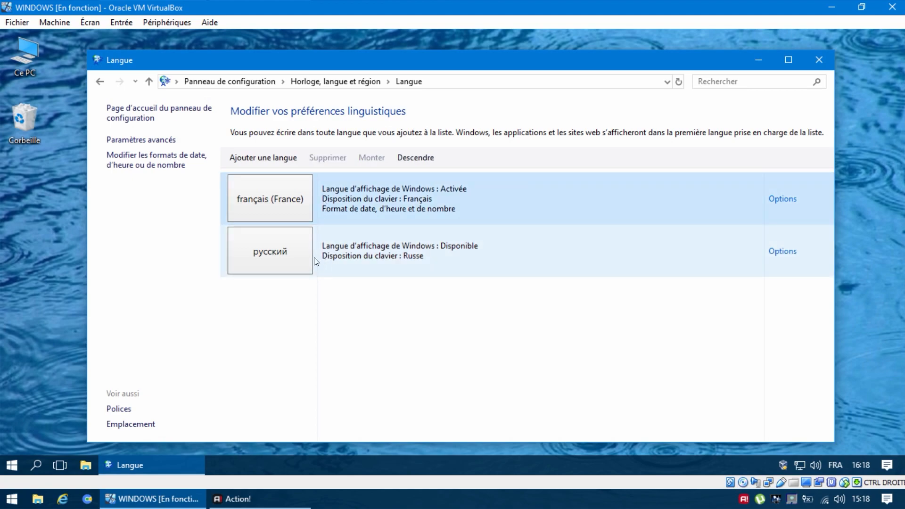
left_click(296, 255)
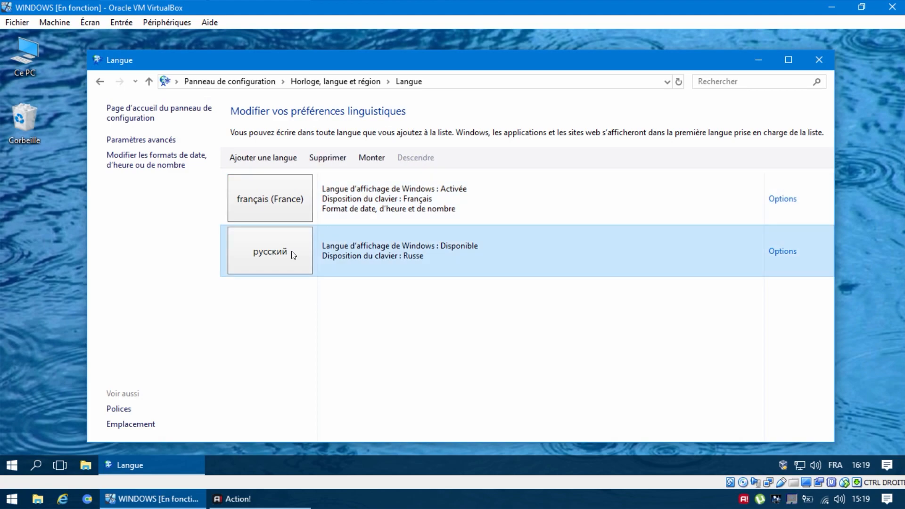
left_click(336, 165)
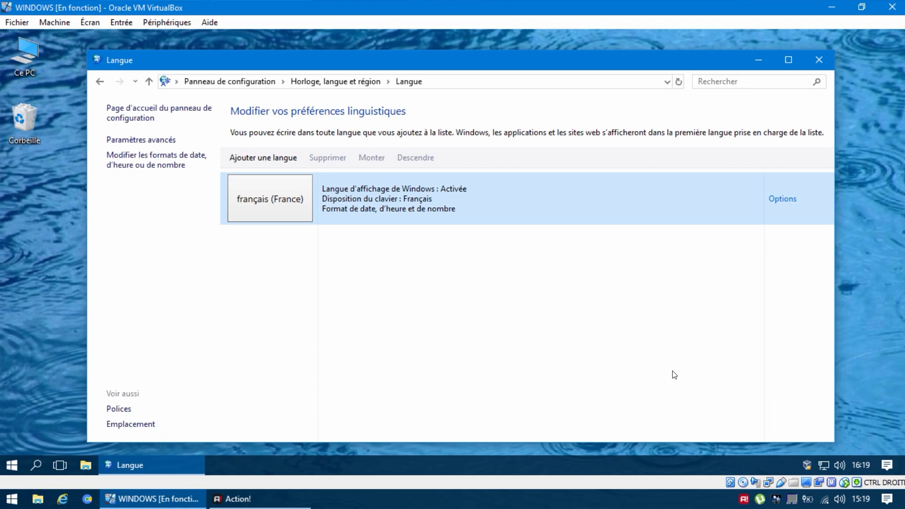
left_click(814, 65)
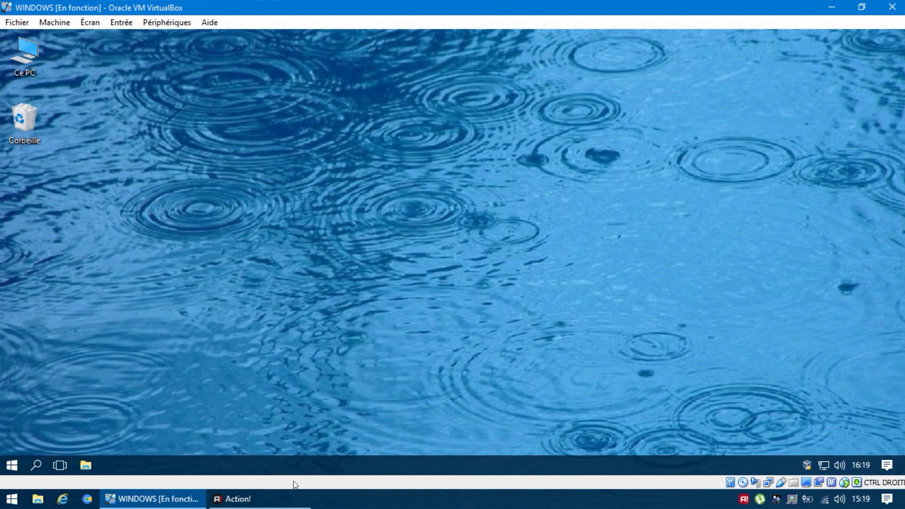
left_click(272, 498)
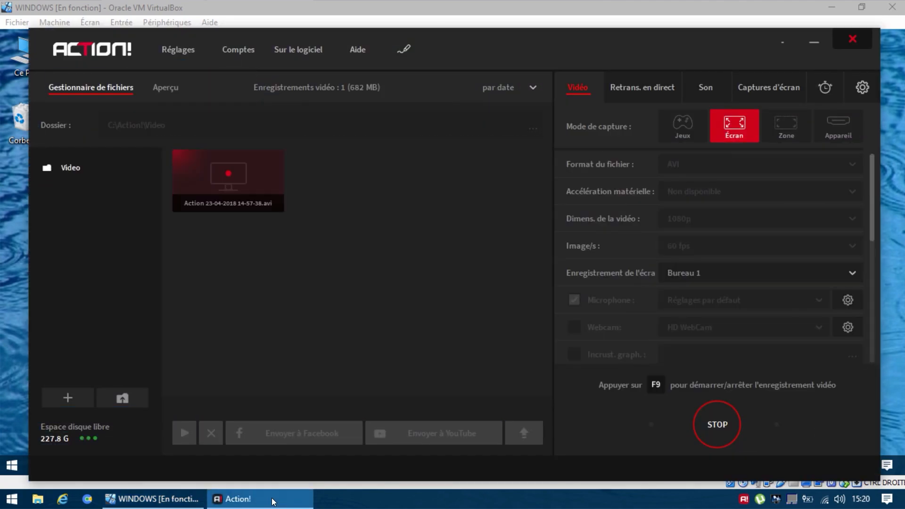